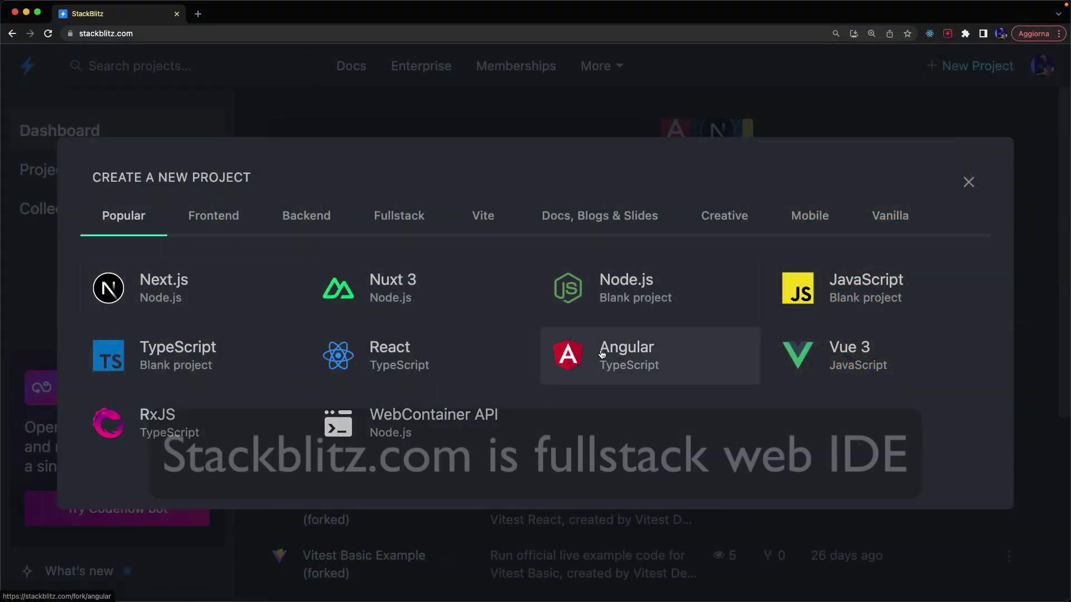
Show the installed Redux DevTools page in the Chrome Web Store, zoomed in
{"action": "left_click", "coordinate": [414, 355]}
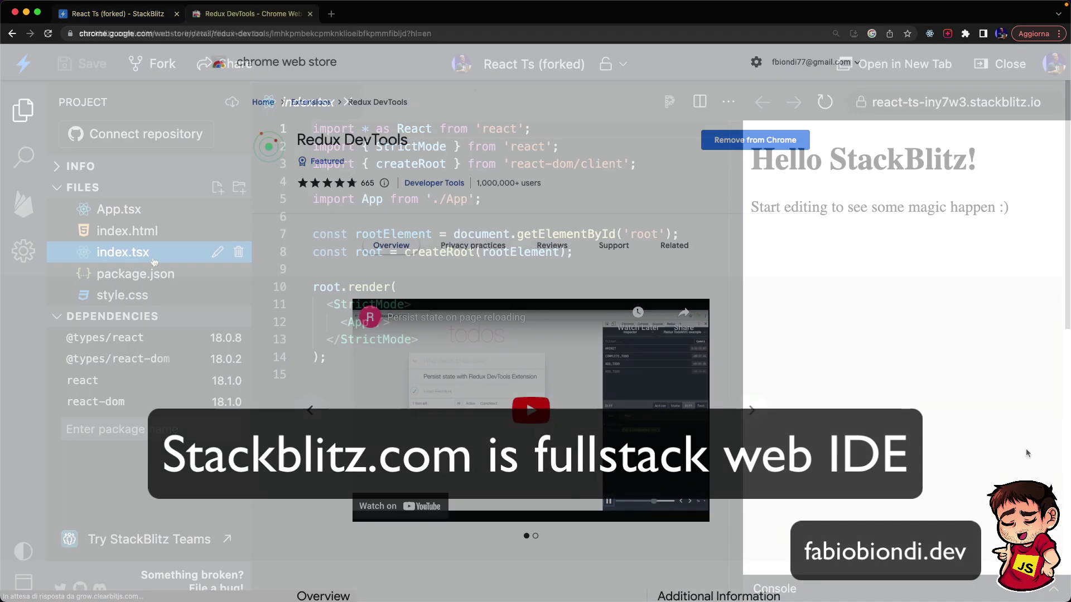
{"action": "key", "text": "super+plus"}
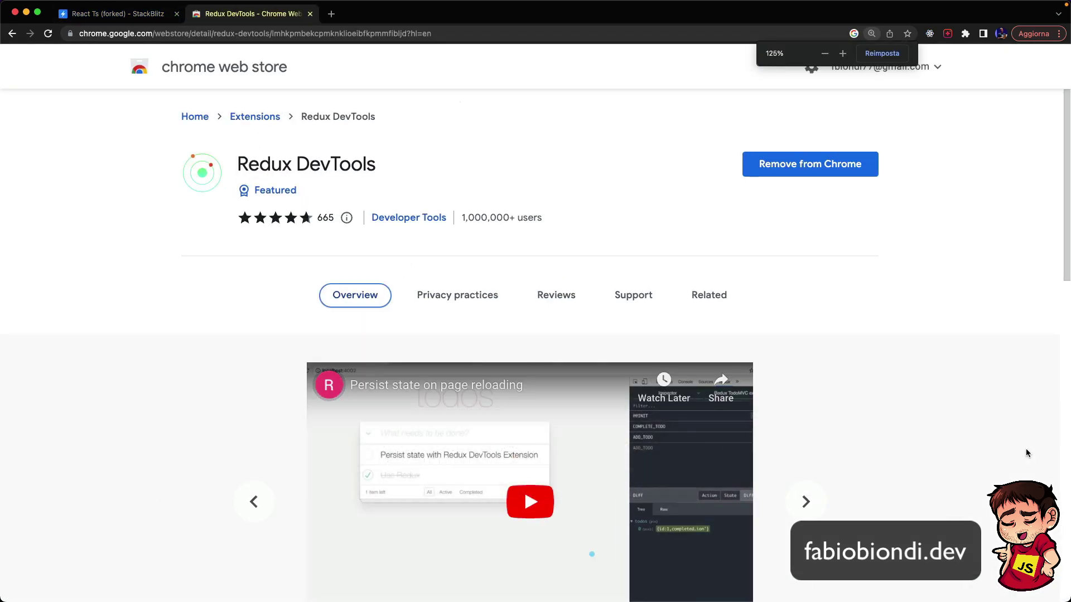
{"action": "scroll", "coordinate": [1026, 453], "scroll_direction": "down", "scroll_amount": 2}
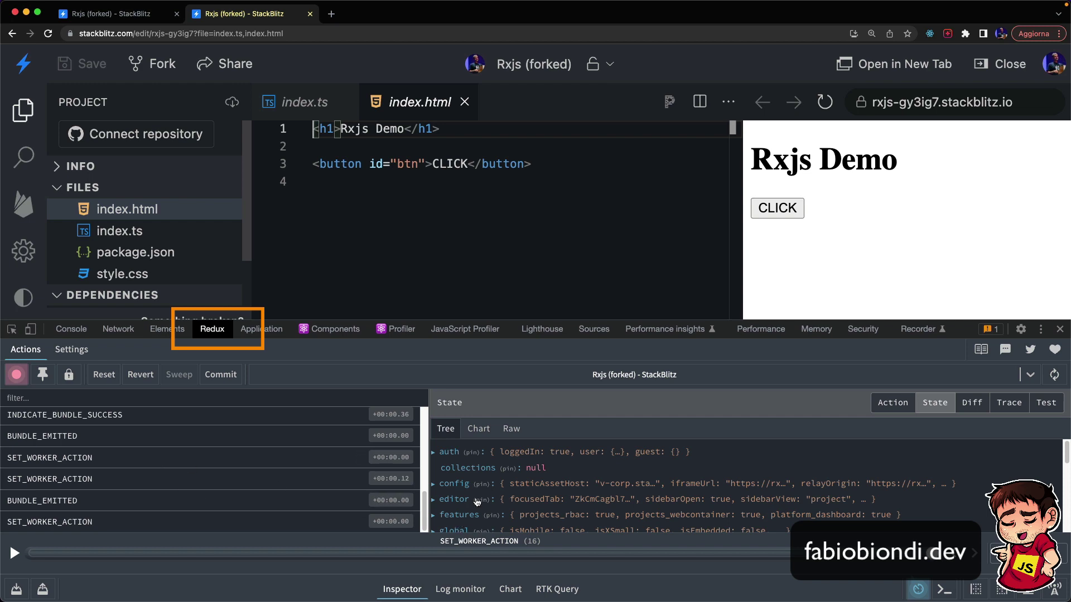
{"action": "scroll", "coordinate": [707, 519], "scroll_direction": "down", "scroll_amount": 2}
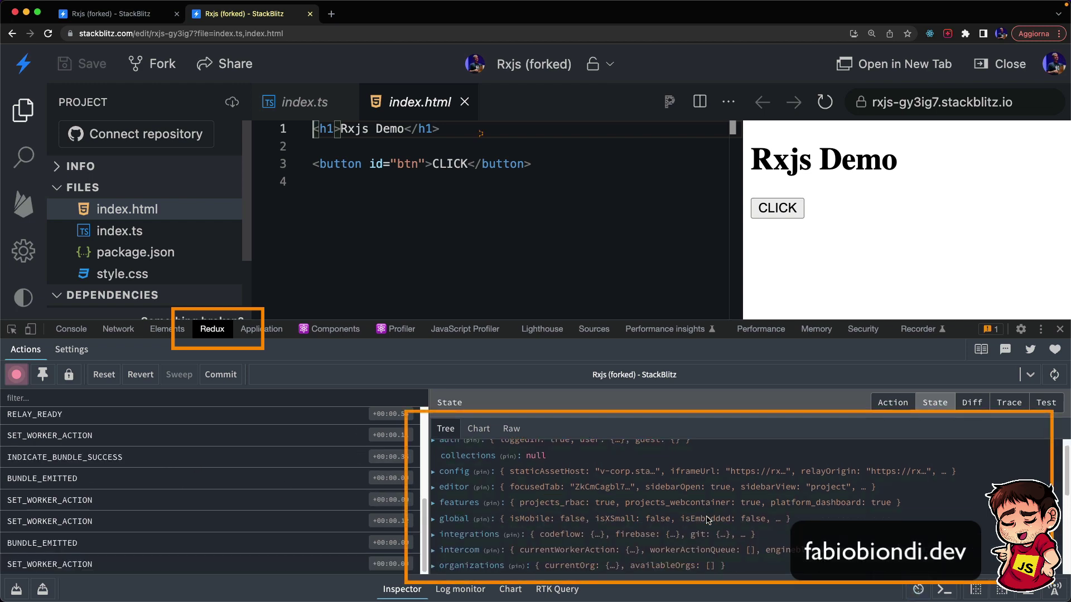
{"action": "scroll", "coordinate": [707, 519], "scroll_direction": "down", "scroll_amount": 1}
{"action": "scroll", "coordinate": [706, 519], "scroll_direction": "down", "scroll_amount": 1}
{"action": "scroll", "coordinate": [706, 520], "scroll_direction": "down", "scroll_amount": 1}
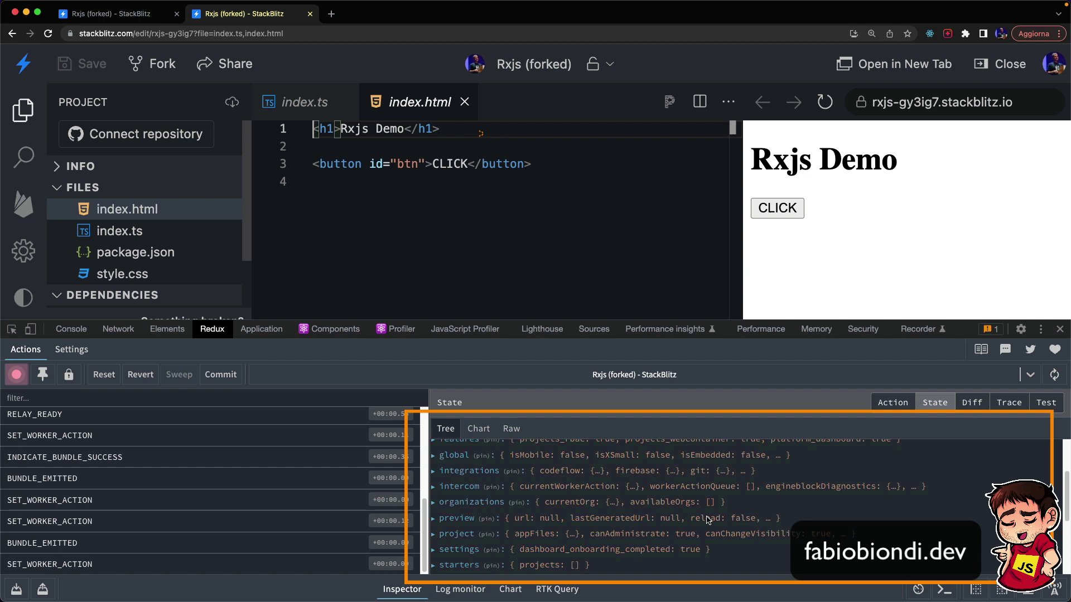
Expand the integrations, firebase and preview branches in the Inspector's State Tree view
{"action": "left_click", "coordinate": [465, 457]}
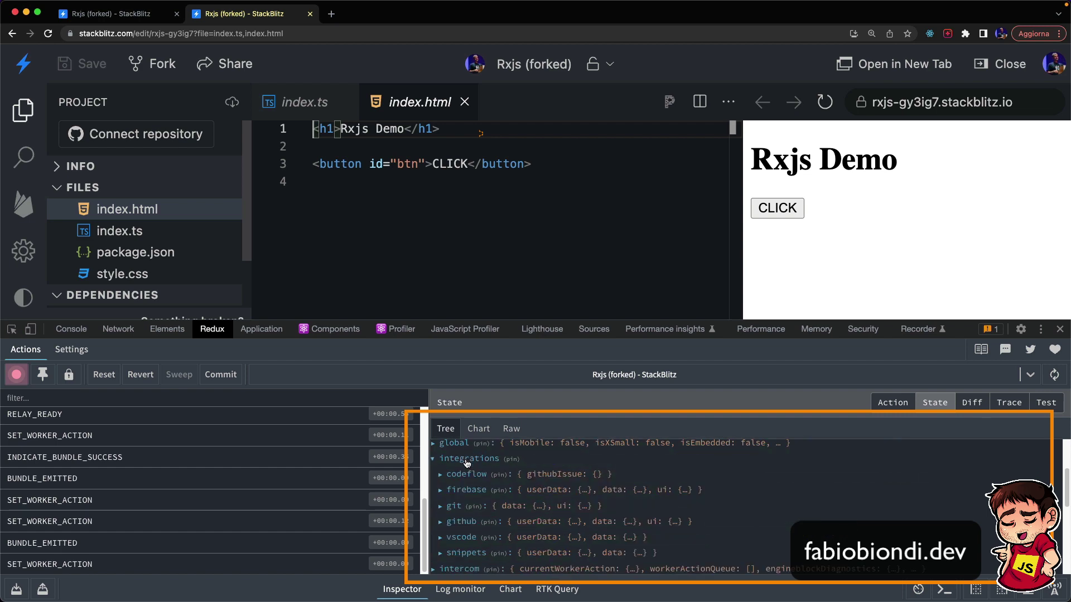
{"action": "left_click", "coordinate": [466, 489]}
{"action": "scroll", "coordinate": [466, 490], "scroll_direction": "down", "scroll_amount": 3}
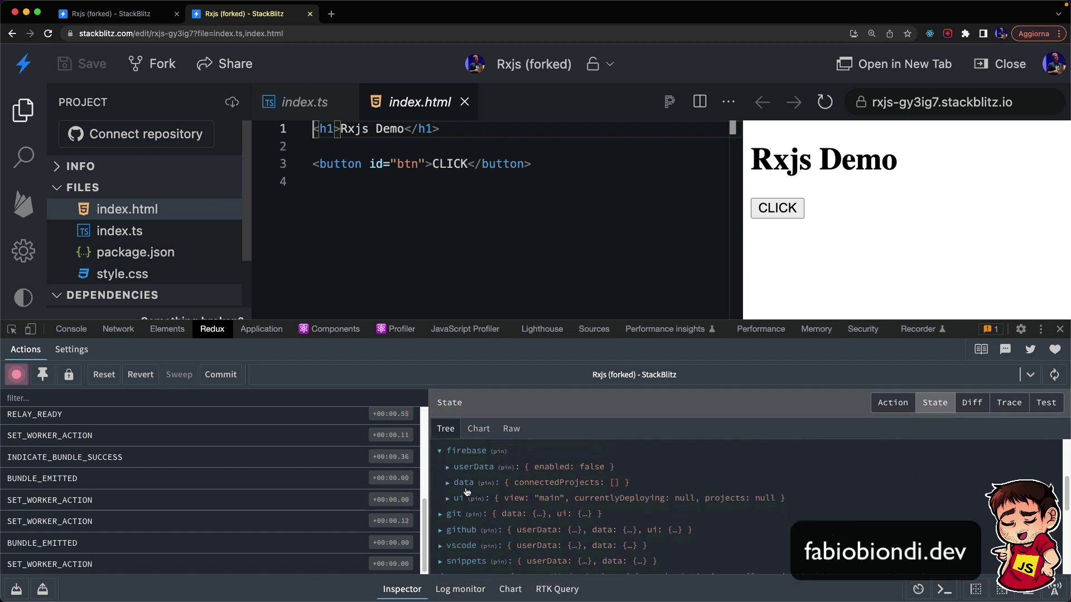
{"action": "scroll", "coordinate": [466, 491], "scroll_direction": "down", "scroll_amount": 2}
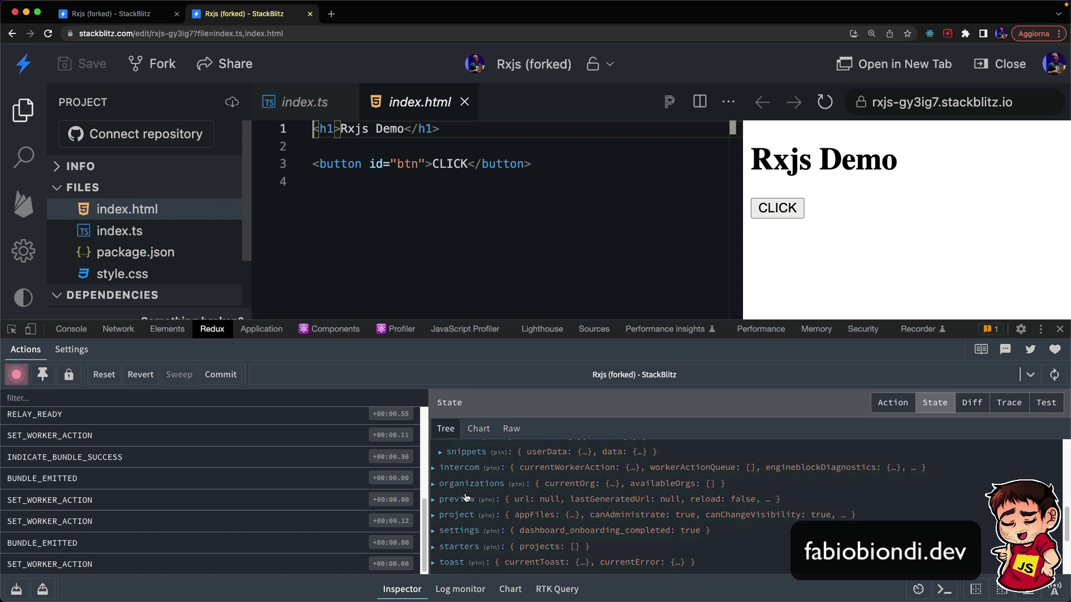
{"action": "left_click", "coordinate": [466, 497]}
{"action": "scroll", "coordinate": [465, 498], "scroll_direction": "down", "scroll_amount": 2}
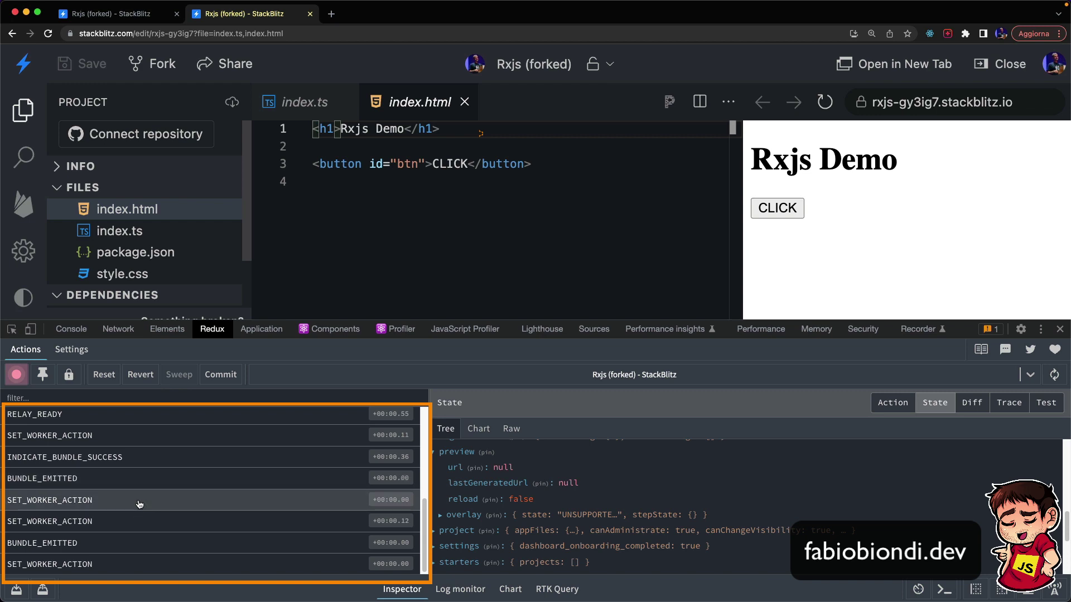
Record a sidebar toggle, then skip and restore the TOGGLE_SIDEBAR action
{"action": "left_click", "coordinate": [139, 564]}
{"action": "left_click", "coordinate": [18, 110]}
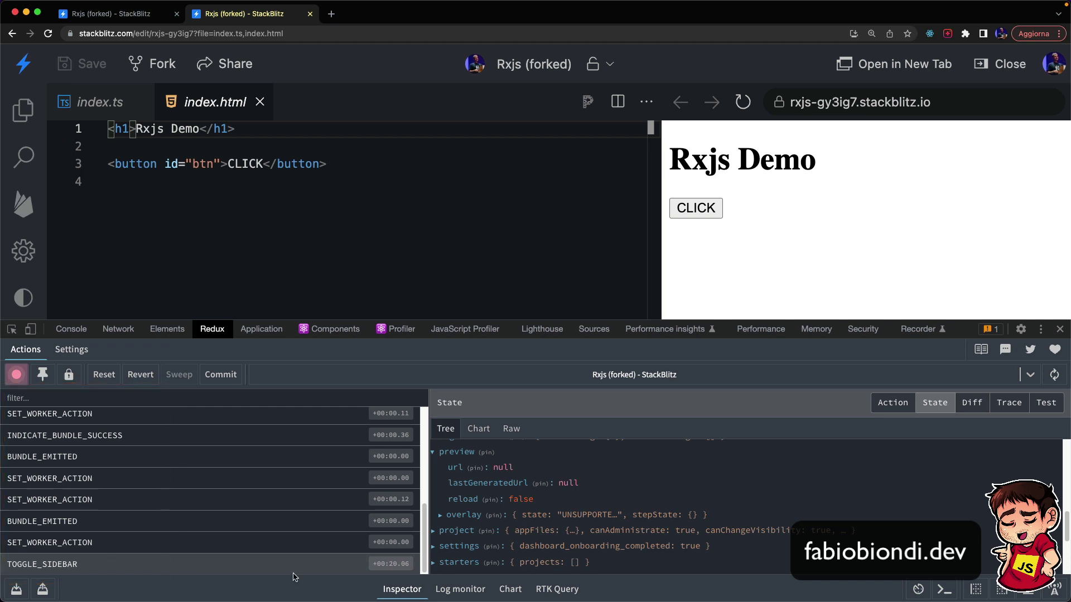
{"action": "left_click", "coordinate": [401, 564]}
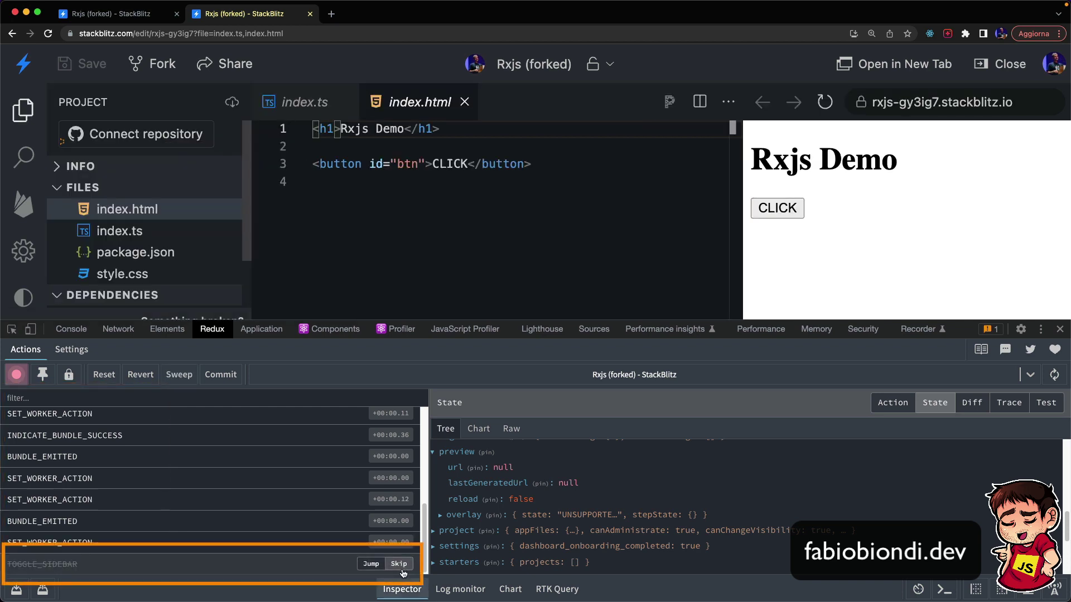
{"action": "left_click", "coordinate": [398, 564]}
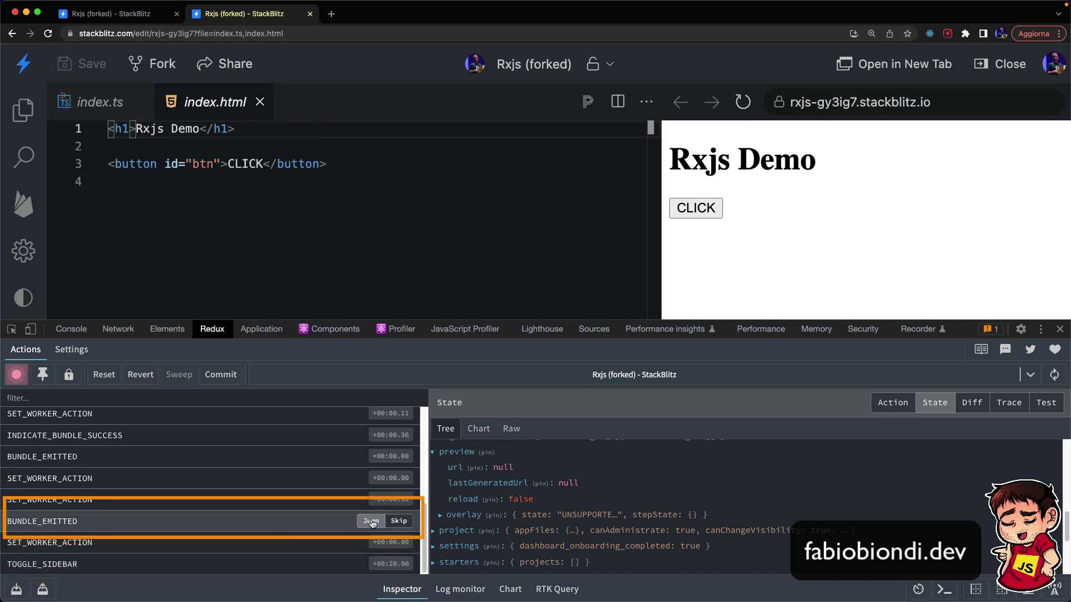
Jump to BUNDLE_EMITTED and back to TOGGLE_SIDEBAR, then scrub the playback slider
{"action": "left_click", "coordinate": [371, 521]}
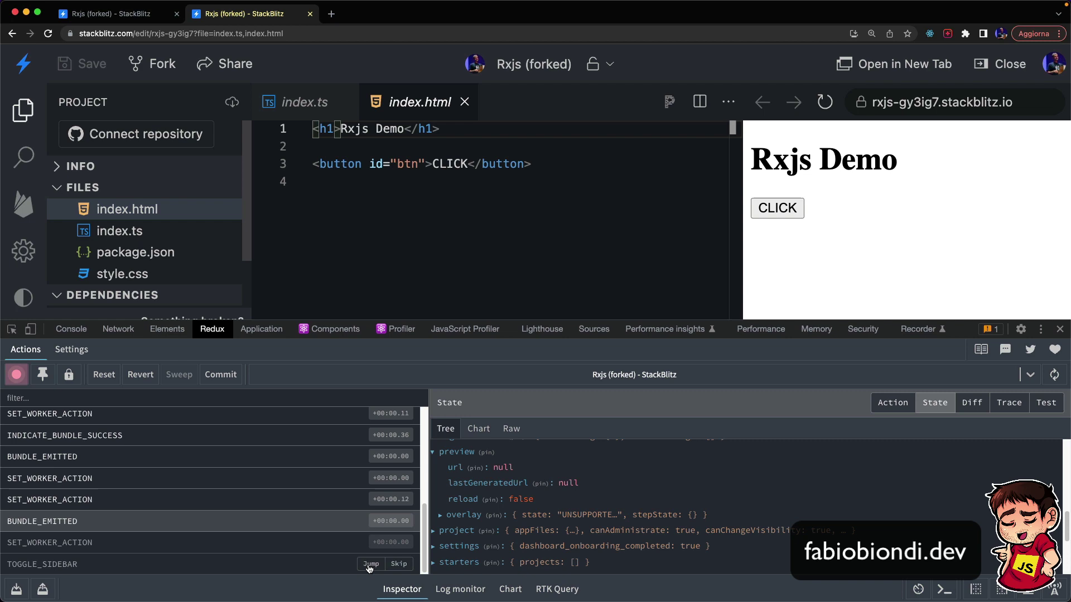
{"action": "left_click", "coordinate": [370, 563]}
{"action": "left_click", "coordinate": [918, 589]}
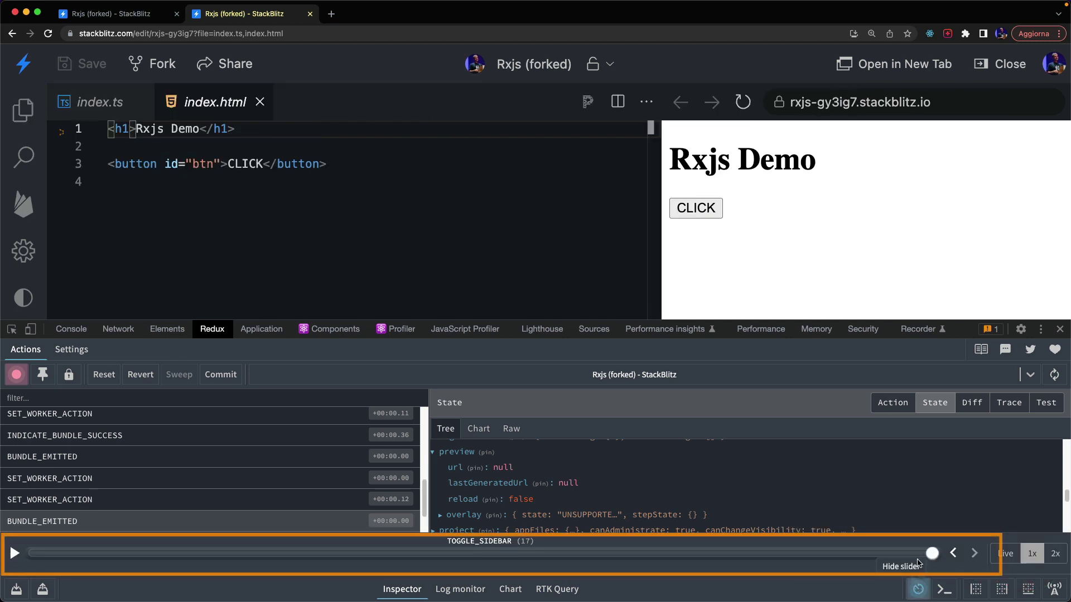
{"action": "mouse_move", "coordinate": [930, 553]}
{"action": "left_mouse_down"}
{"action": "mouse_move", "coordinate": [878, 553]}
{"action": "mouse_move", "coordinate": [937, 554]}
{"action": "left_mouse_up"}
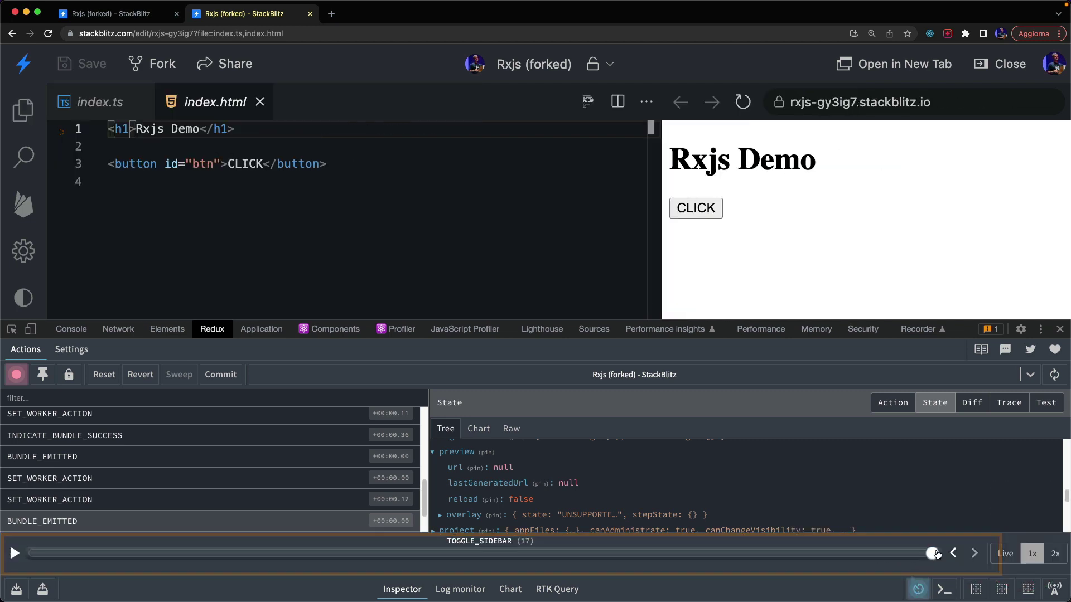
Export the state history over the existing stackblitz-state.json and close the duplicate tab
{"action": "left_click", "coordinate": [16, 588]}
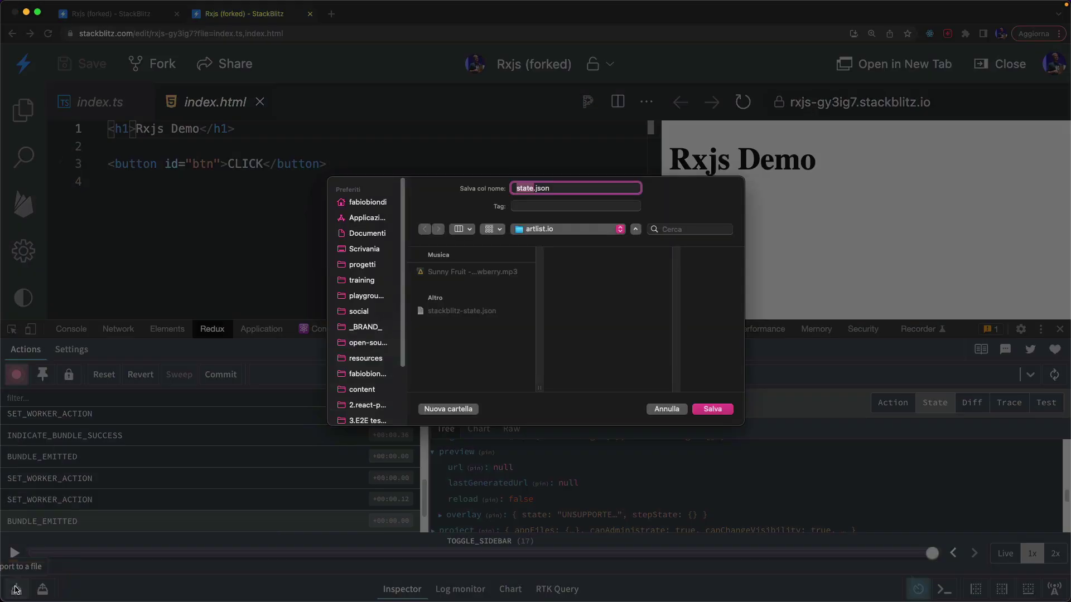
{"action": "left_click", "coordinate": [497, 311]}
{"action": "left_click", "coordinate": [711, 409]}
{"action": "left_click", "coordinate": [574, 354]}
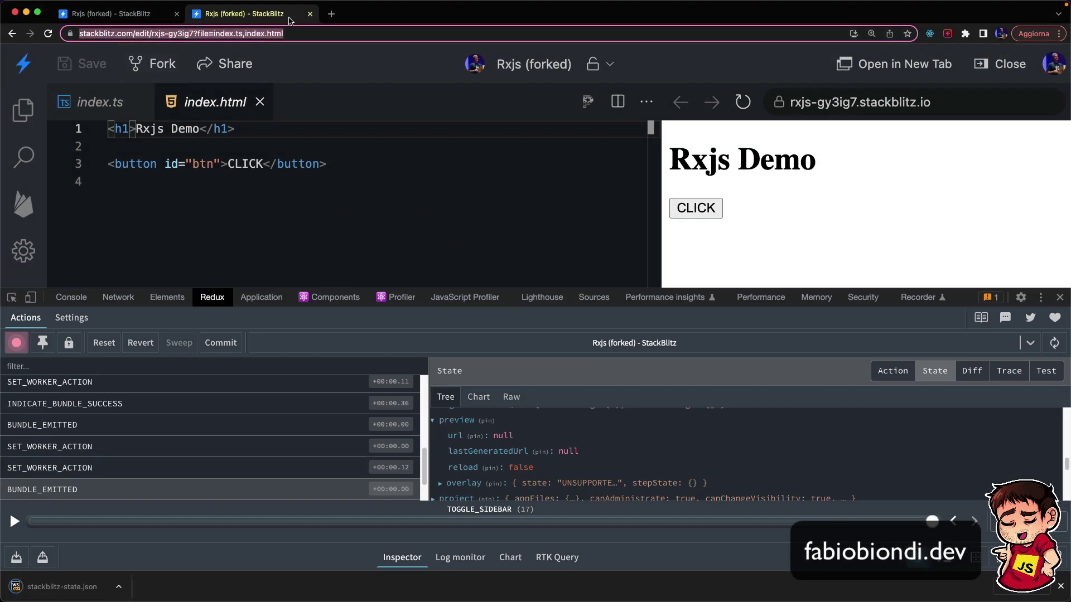
{"action": "left_click", "coordinate": [309, 13]}
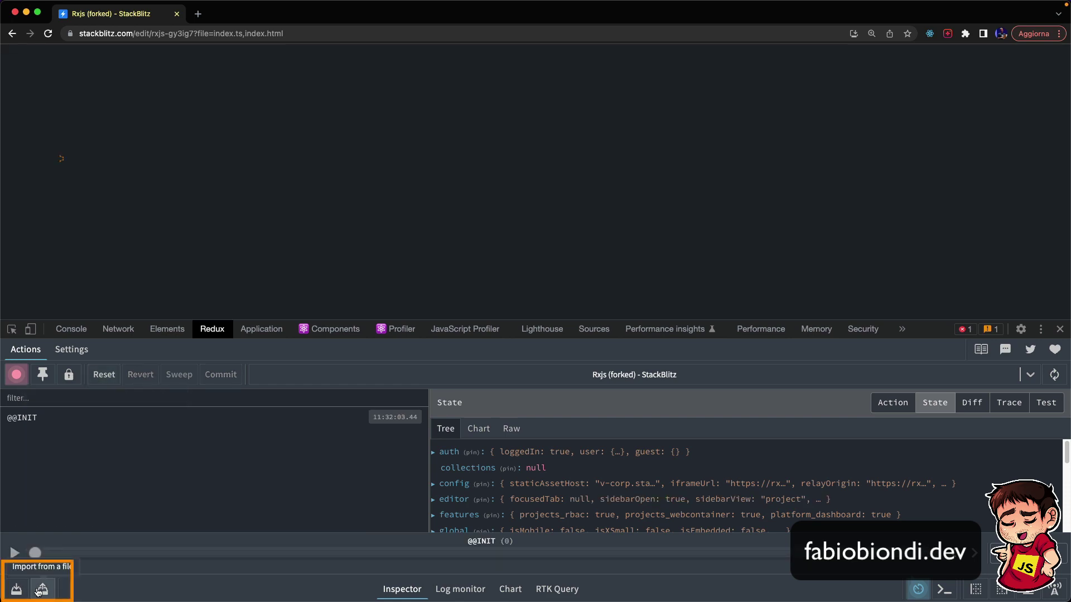
Import stackblitz-state.json, hide the playback timeline, and jump to CLEAR_TOASTER
{"action": "left_click", "coordinate": [16, 589]}
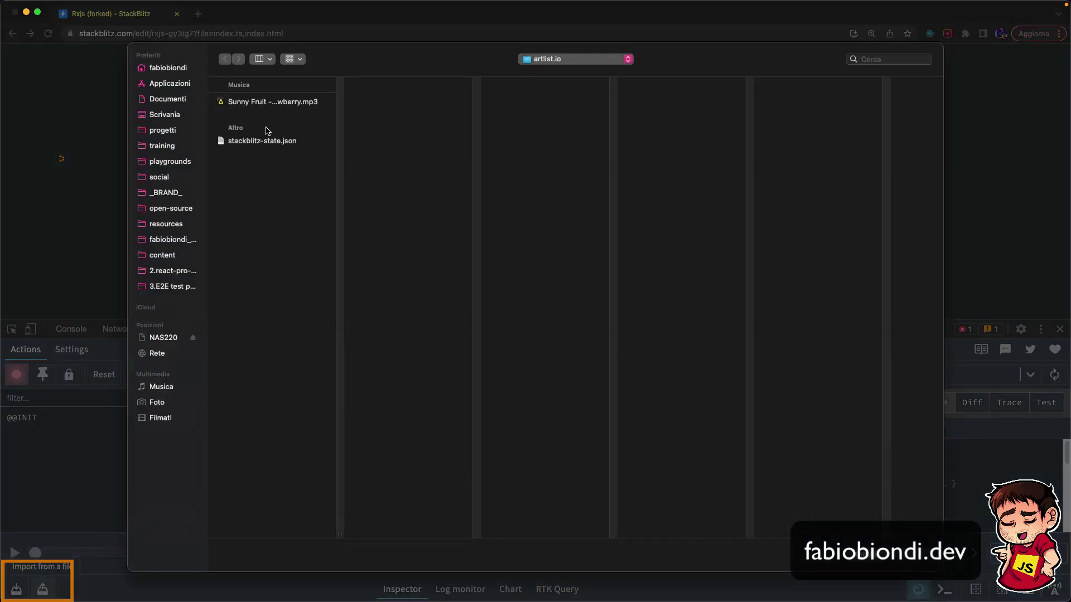
{"action": "double_click", "coordinate": [269, 138]}
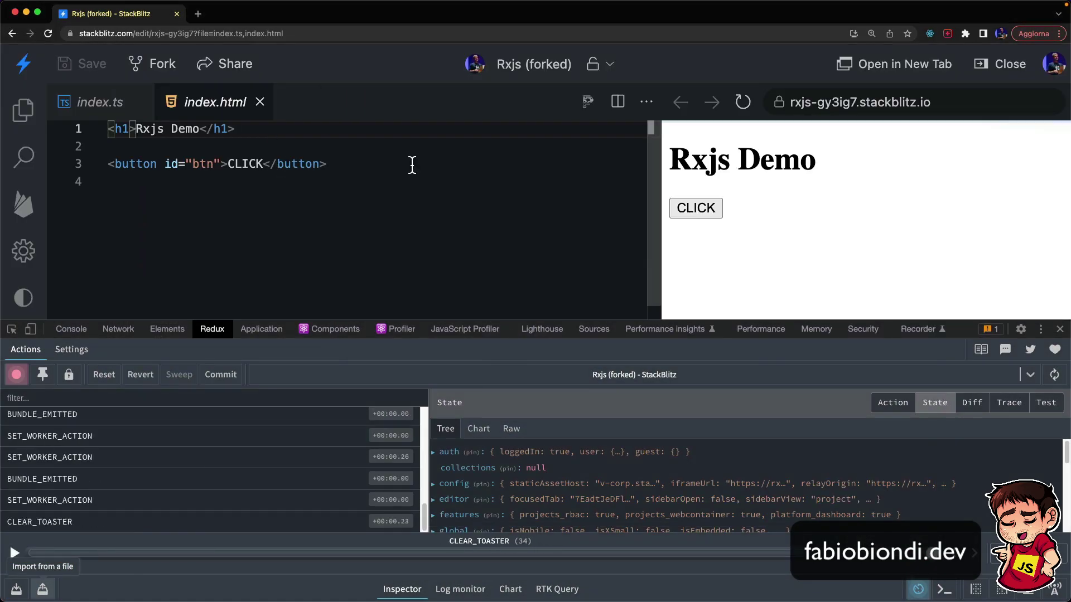
{"action": "left_click", "coordinate": [920, 589]}
{"action": "mouse_move", "coordinate": [210, 522]}
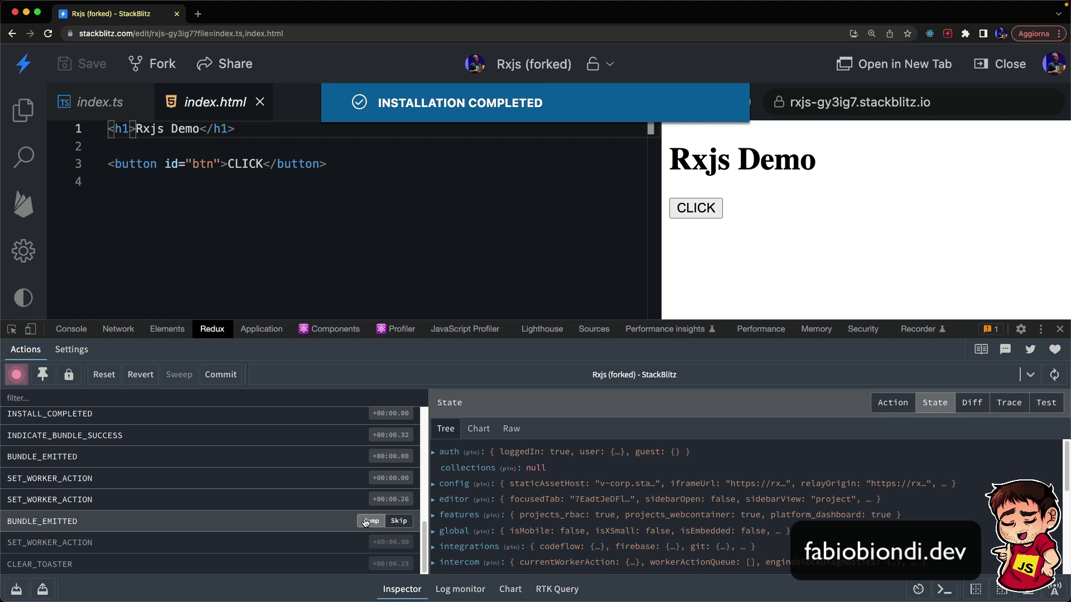
{"action": "left_click", "coordinate": [362, 565]}
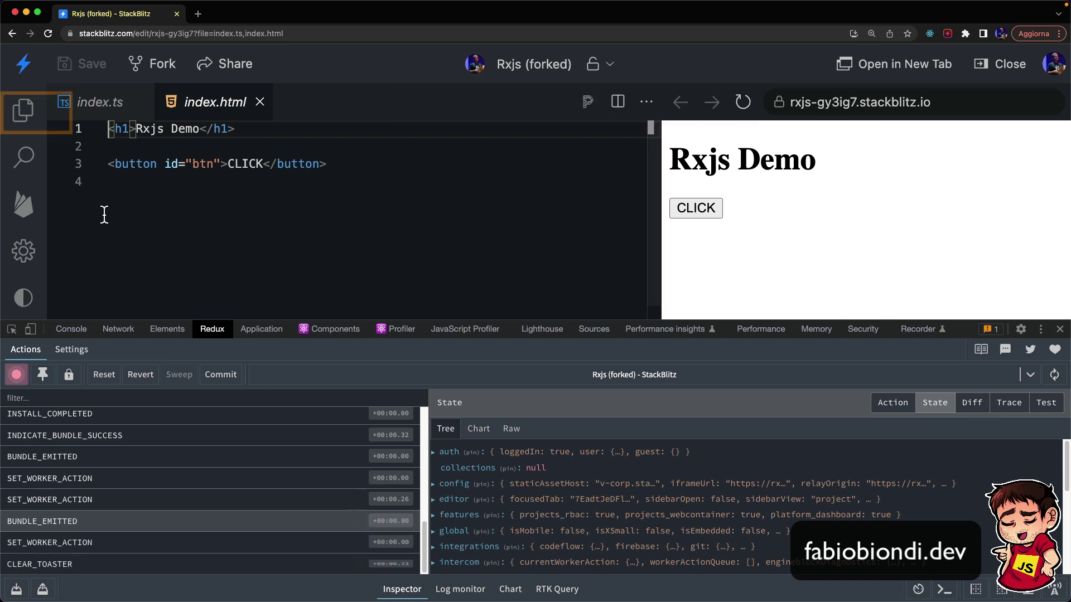
Open the Explorer sidebar, then view SET_SIDEBAR_VIEW's action, its sidebarOpen diff, state and chart
{"action": "left_click", "coordinate": [24, 110]}
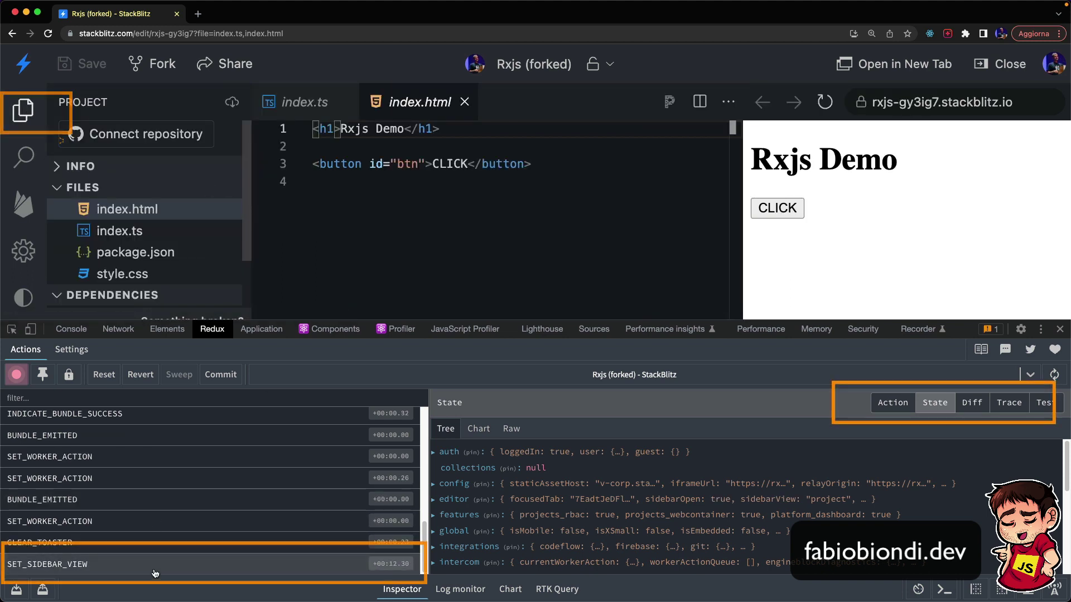
{"action": "left_click", "coordinate": [897, 410]}
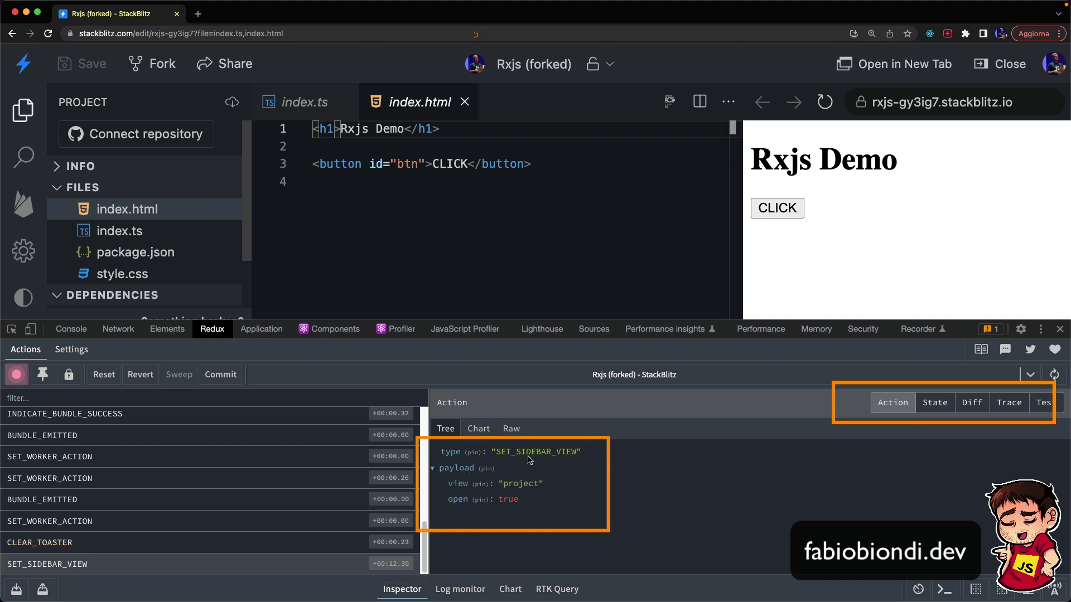
{"action": "left_click", "coordinate": [971, 403]}
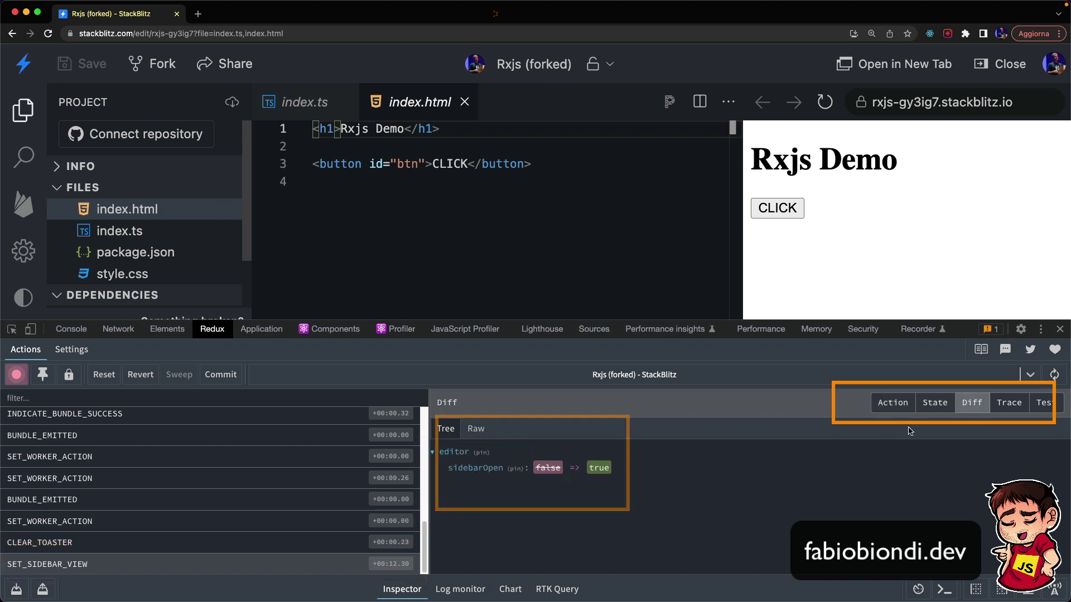
{"action": "left_click", "coordinate": [935, 402]}
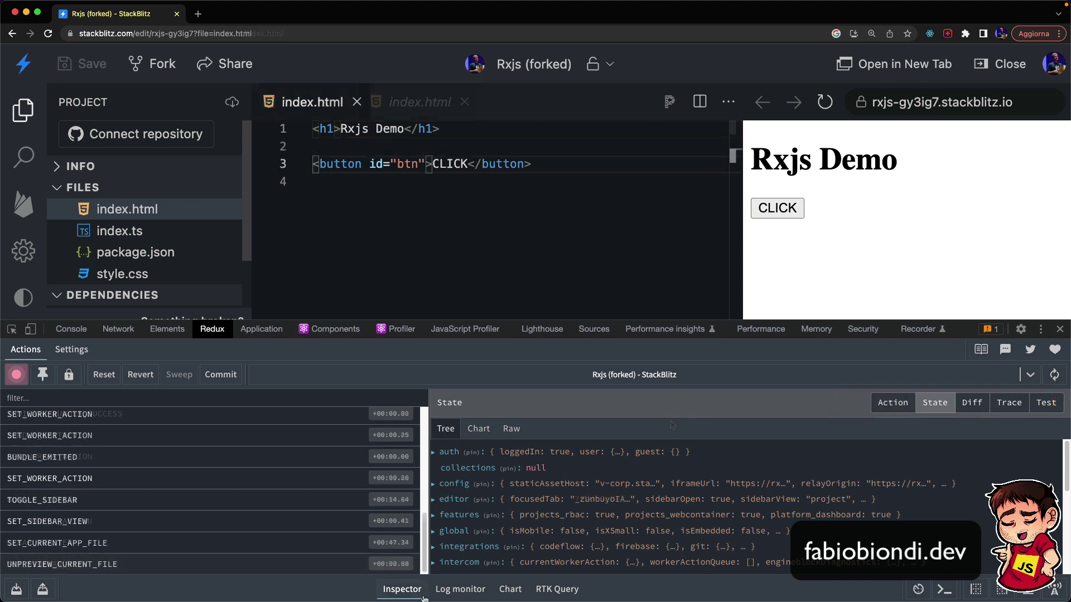
{"action": "left_click", "coordinate": [503, 589]}
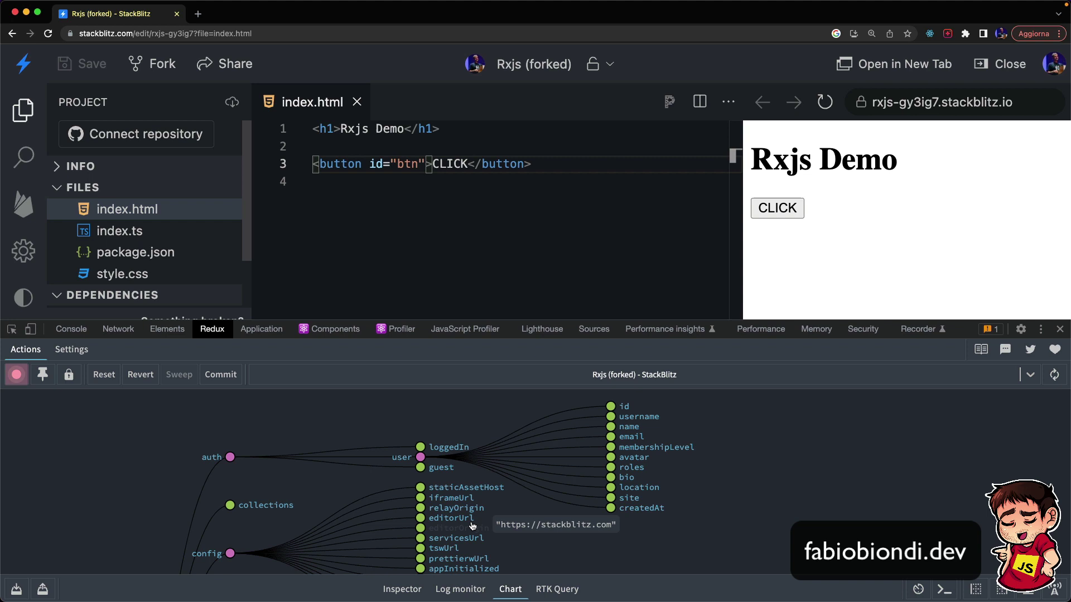
{"action": "scroll", "coordinate": [471, 524], "scroll_direction": "down", "scroll_amount": 2}
{"action": "scroll", "coordinate": [471, 523], "scroll_direction": "down", "scroll_amount": 2}
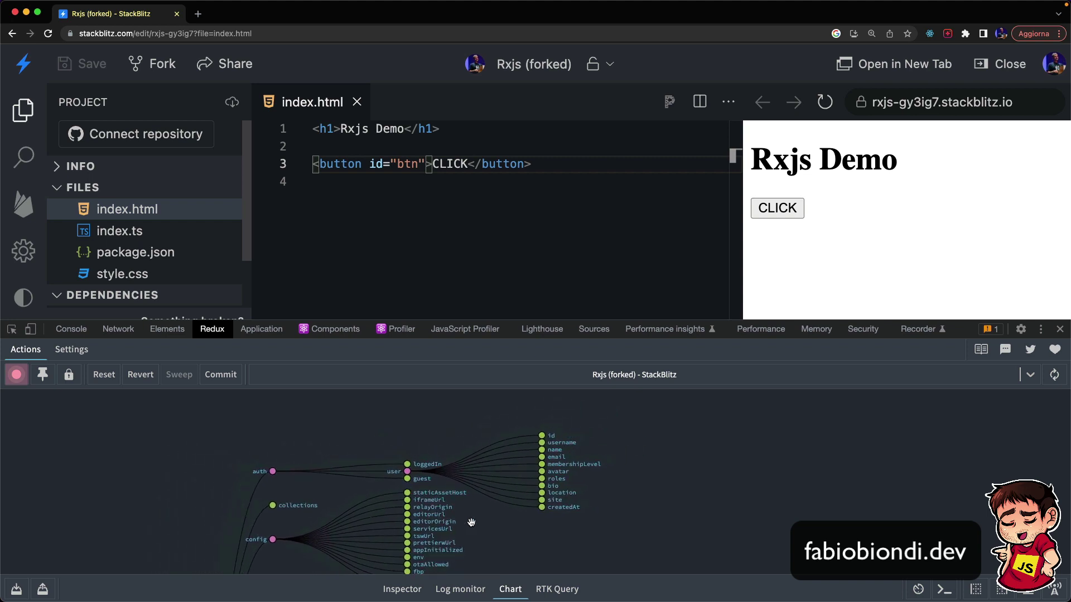
Pan the state chart to the integrations branch with its git and github nodes
{"action": "left_click_drag", "start_coordinate": [471, 523], "coordinate": [499, 75]}
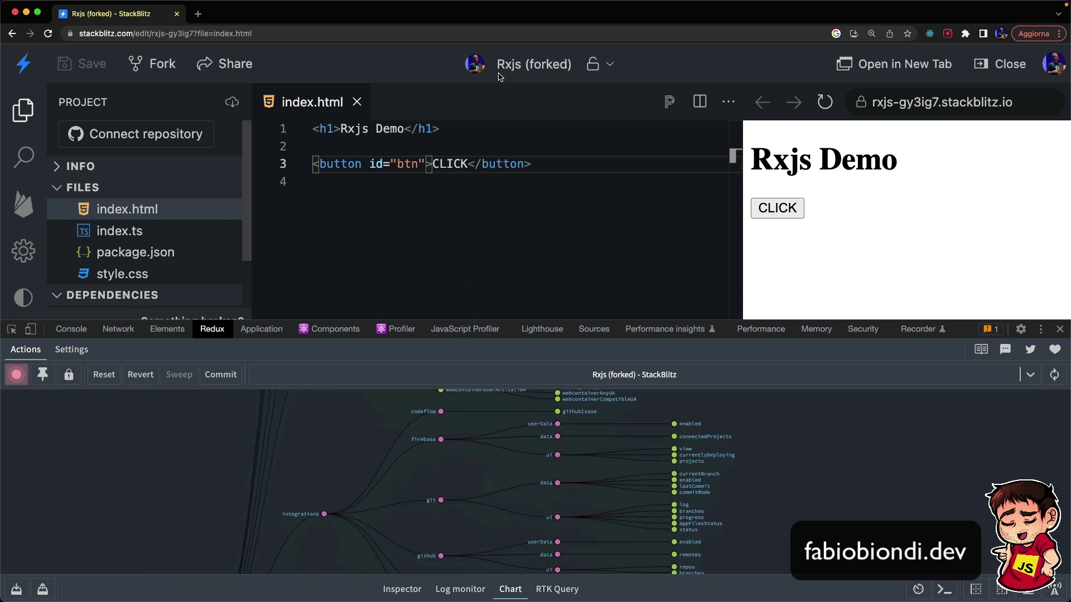
{"action": "scroll", "coordinate": [702, 522], "scroll_direction": "up", "scroll_amount": 1}
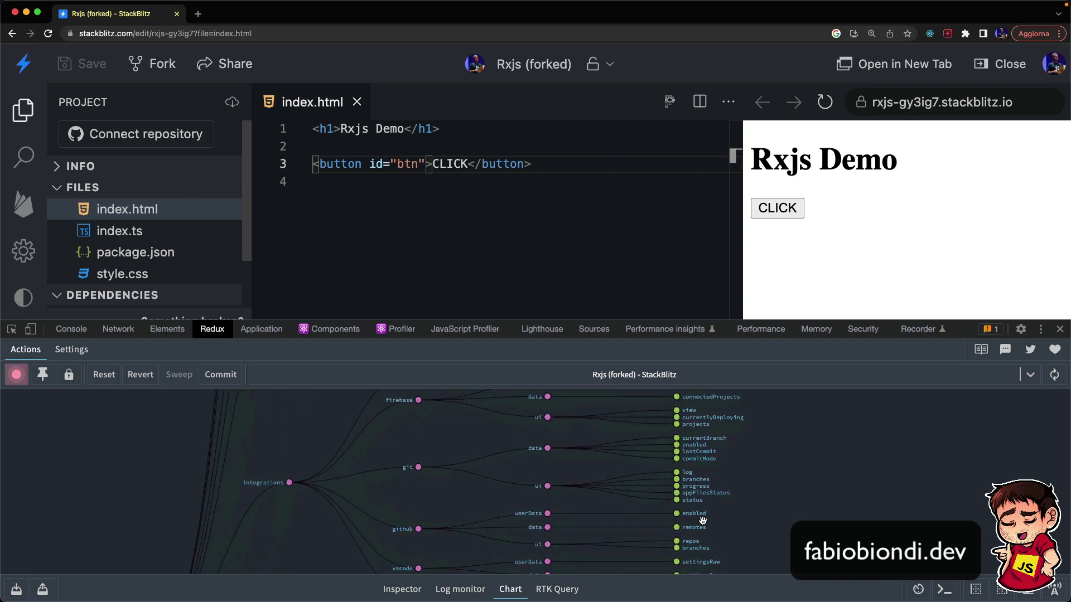
{"action": "scroll", "coordinate": [702, 522], "scroll_direction": "up", "scroll_amount": 2}
{"action": "scroll", "coordinate": [702, 521], "scroll_direction": "up", "scroll_amount": 2}
{"action": "scroll", "coordinate": [702, 521], "scroll_direction": "up", "scroll_amount": 2}
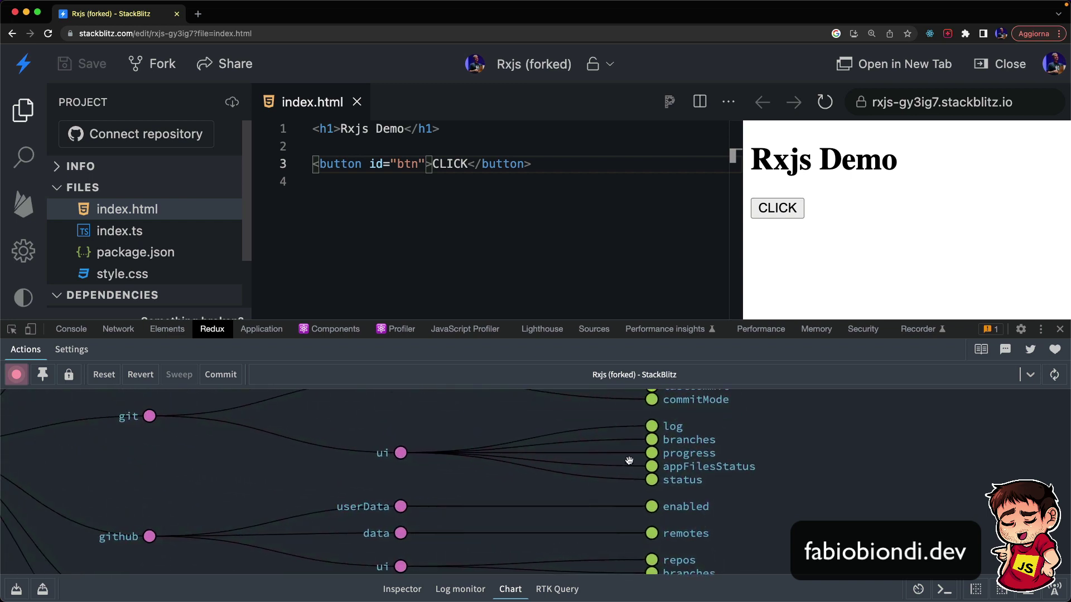